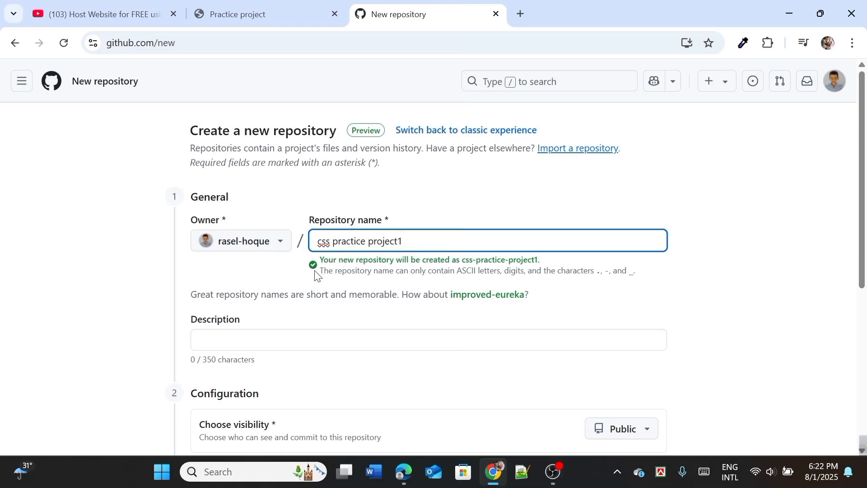
Name the new repository "css practice project1" and set its description to "My first project css".
{"action": "key", "text": "BackSpace"}
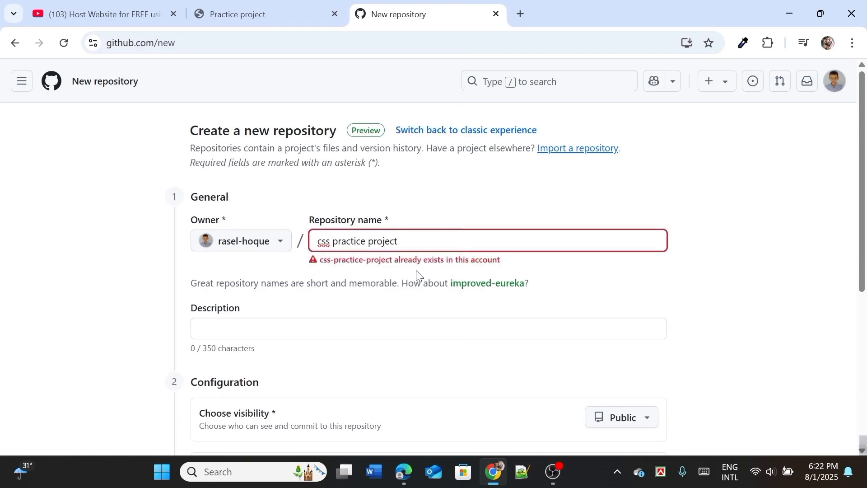
{"action": "type", "text": "1"}
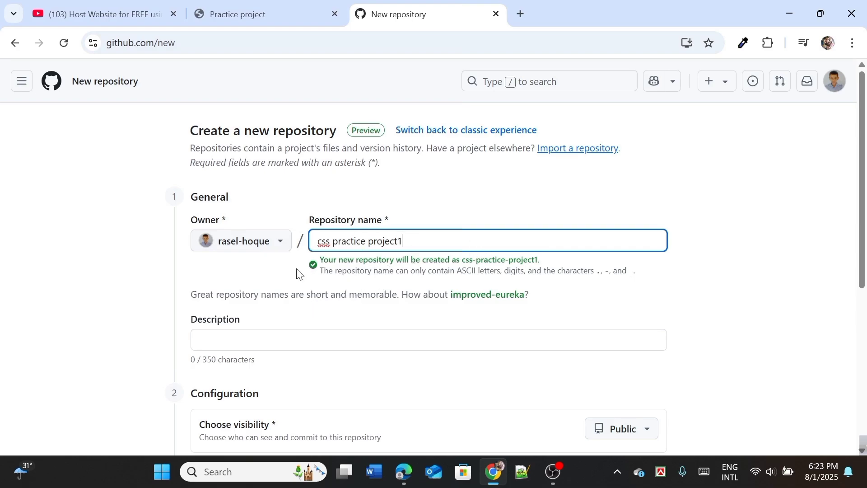
{"action": "left_click", "coordinate": [227, 337]}
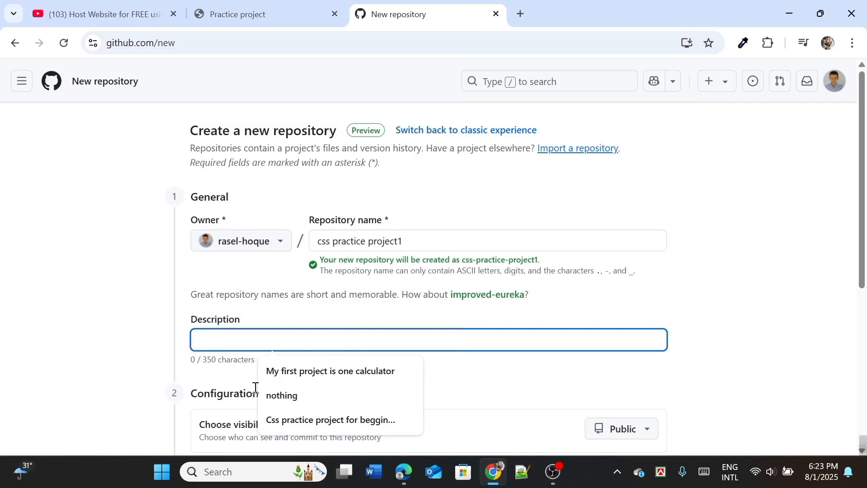
{"action": "left_click", "coordinate": [277, 373]}
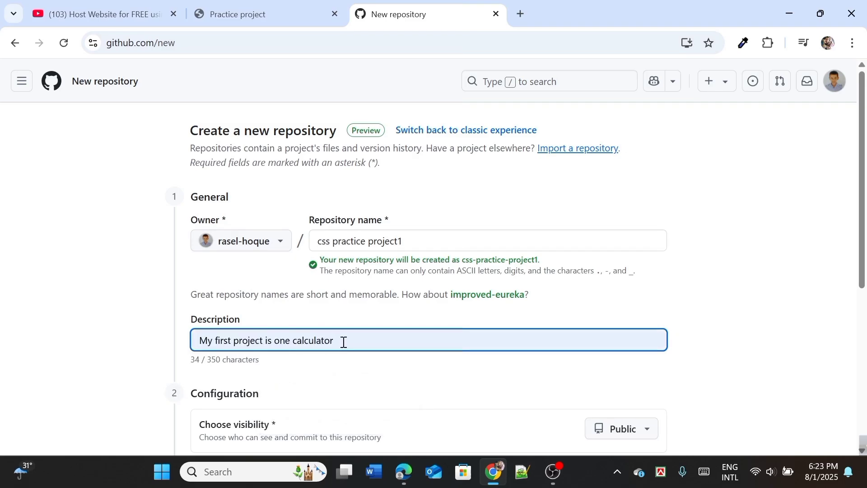
{"action": "key", "text": "BackSpace"}
{"action": "key", "text": "BackSpace"}
{"action": "key", "text": "BackSpace"}
{"action": "key", "text": "BackSpace"}
{"action": "key", "text": "BackSpace"}
{"action": "key", "text": "BackSpace"}
{"action": "key", "text": "BackSpace"}
{"action": "key", "text": "BackSpace"}
{"action": "key", "text": "BackSpace"}
{"action": "key", "text": "BackSpace"}
{"action": "key", "text": "BackSpace"}
{"action": "key", "text": "BackSpace"}
{"action": "key", "text": "BackSpace"}
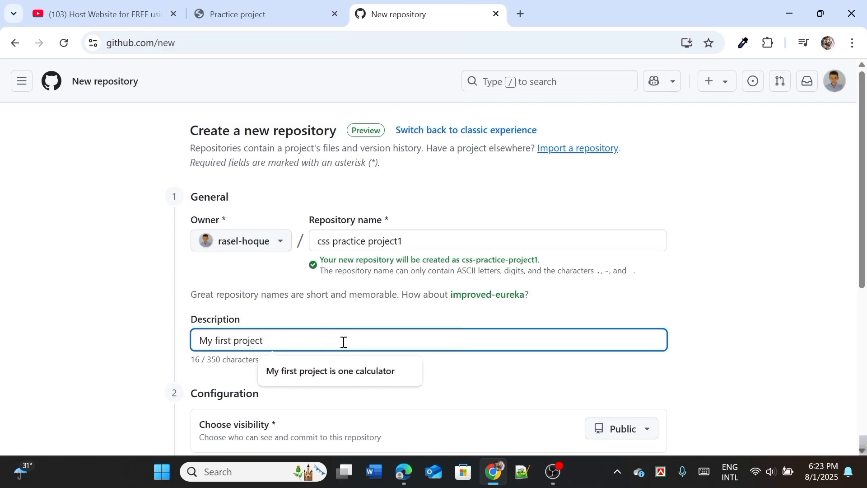
{"action": "type", "text": "css"}
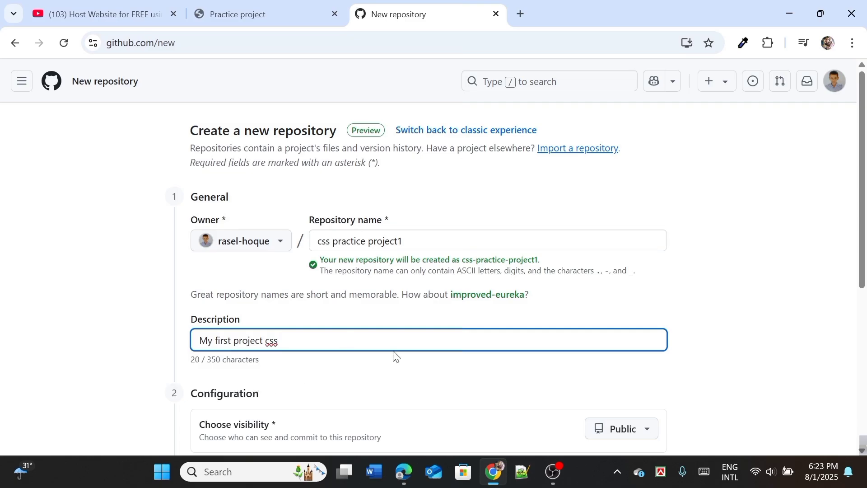
Keep the repository visibility Public, turn on adding a README, and create the repository.
{"action": "scroll", "coordinate": [865, 247], "scroll_direction": "down", "scroll_amount": 1}
{"action": "left_click_drag", "start_coordinate": [866, 248], "coordinate": [865, 344]}
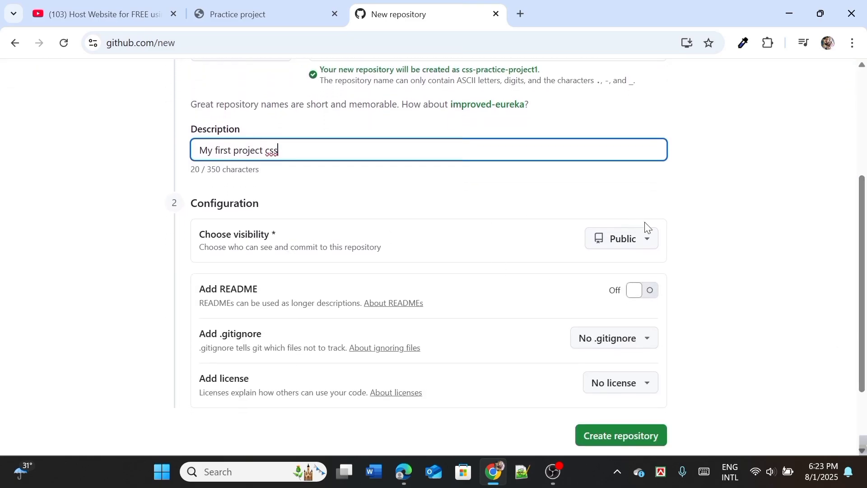
{"action": "left_click", "coordinate": [629, 244]}
{"action": "left_click", "coordinate": [640, 287]}
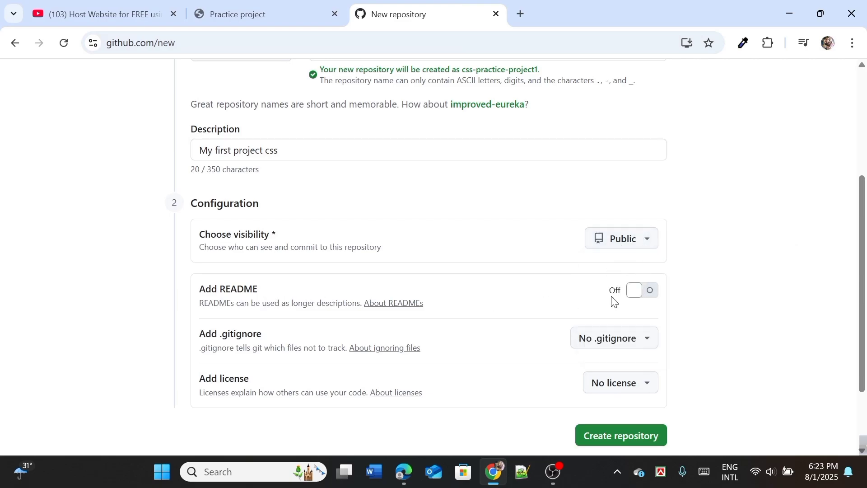
{"action": "left_click", "coordinate": [635, 296]}
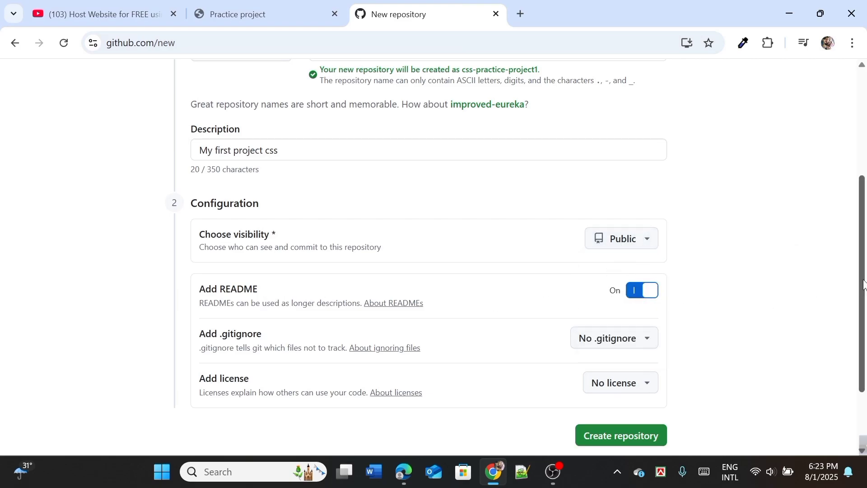
{"action": "scroll", "coordinate": [854, 307], "scroll_direction": "down", "scroll_amount": 1}
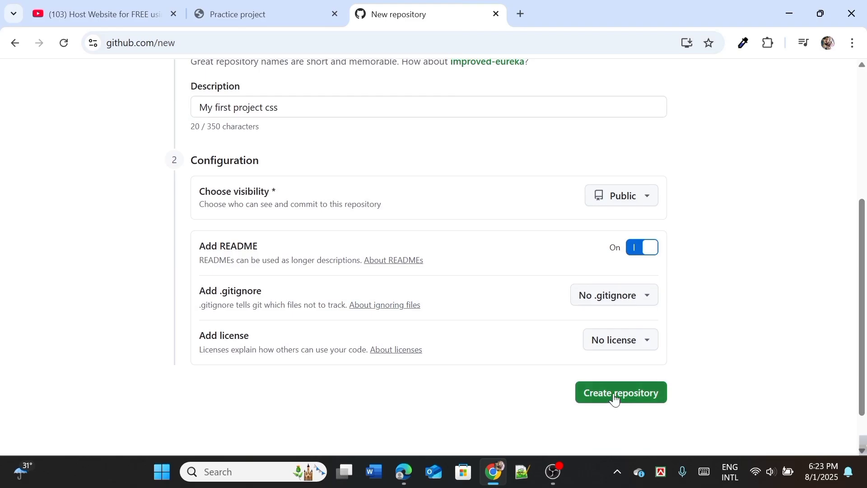
{"action": "left_click", "coordinate": [613, 393]}
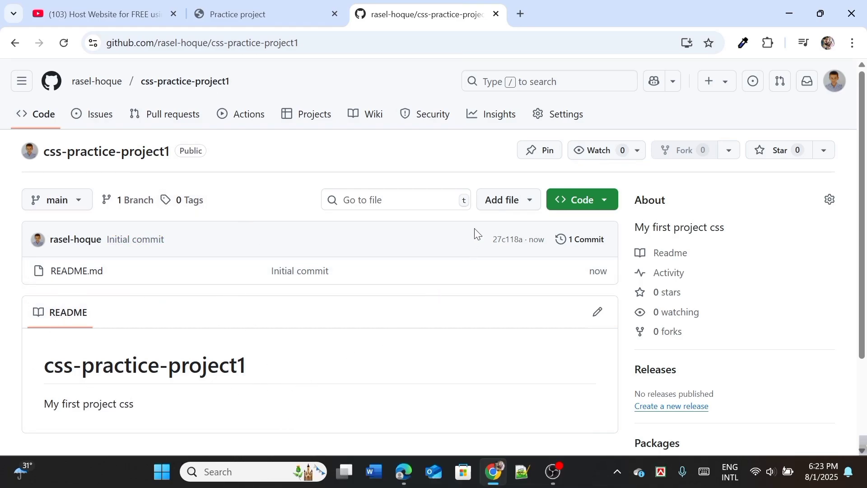
Upload index.html and style.css to the repository from the "css practice project" folder on the Desktop.
{"action": "left_click", "coordinate": [496, 207]}
{"action": "left_click", "coordinate": [515, 257]}
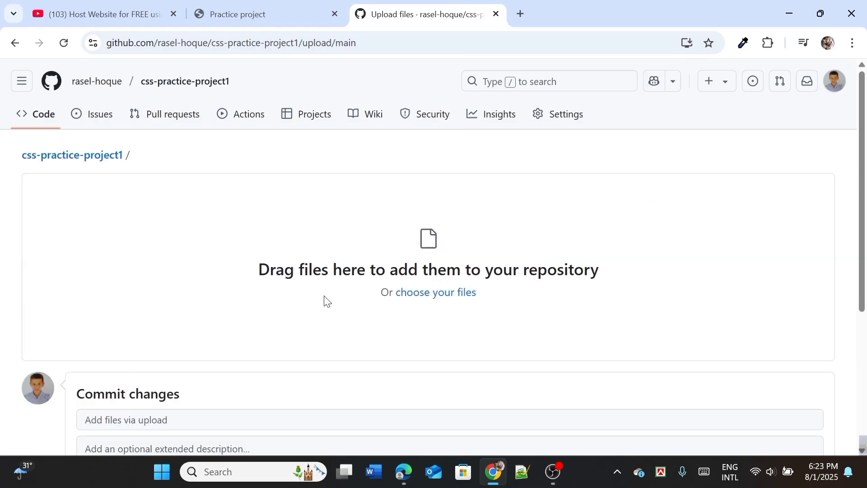
{"action": "left_click", "coordinate": [430, 293]}
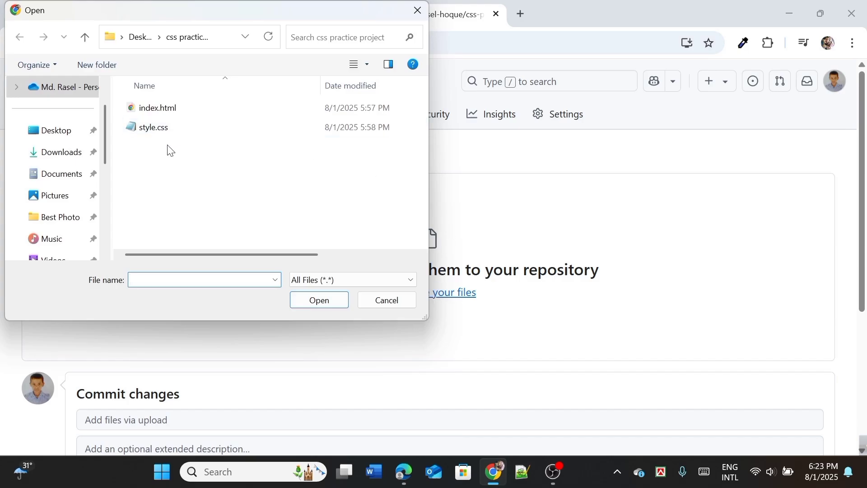
{"action": "left_click", "coordinate": [41, 136]}
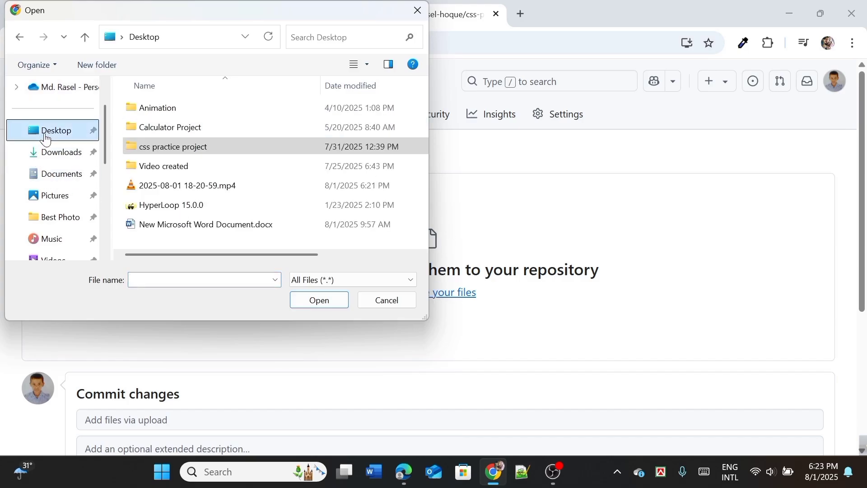
{"action": "double_click", "coordinate": [187, 150]}
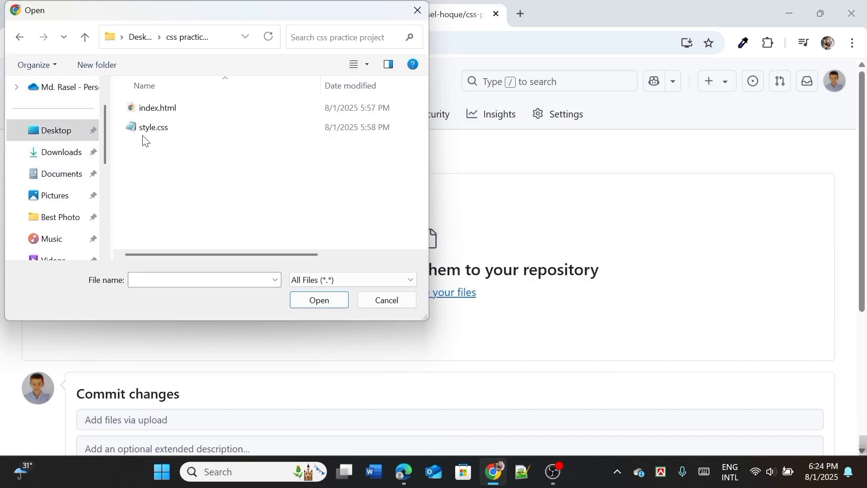
{"action": "left_click_drag", "start_coordinate": [143, 136], "coordinate": [137, 107]}
{"action": "left_click", "coordinate": [316, 309]}
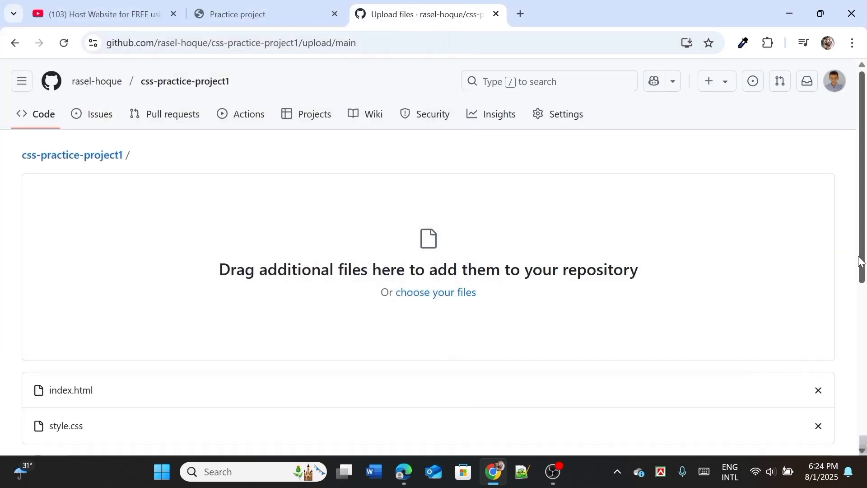
Commit the uploaded files directly to the main branch, leaving the commit message and extended description fields empty.
{"action": "scroll", "coordinate": [862, 262], "scroll_direction": "down", "scroll_amount": 7}
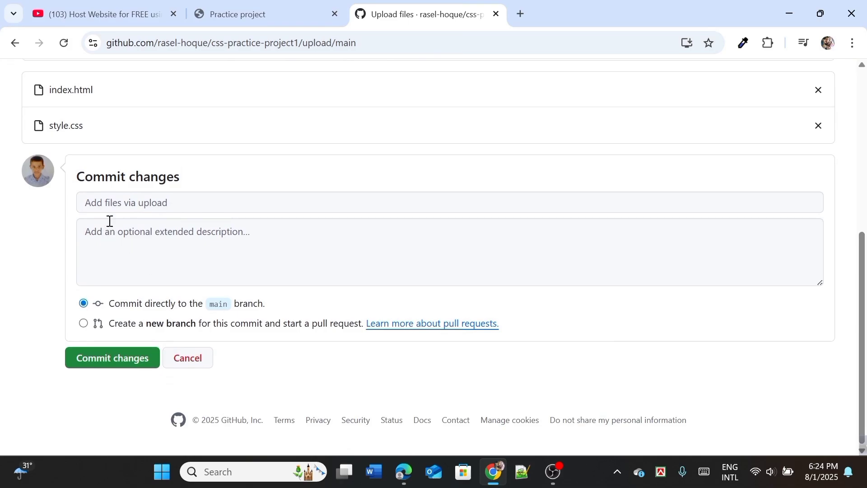
{"action": "left_click", "coordinate": [150, 235]}
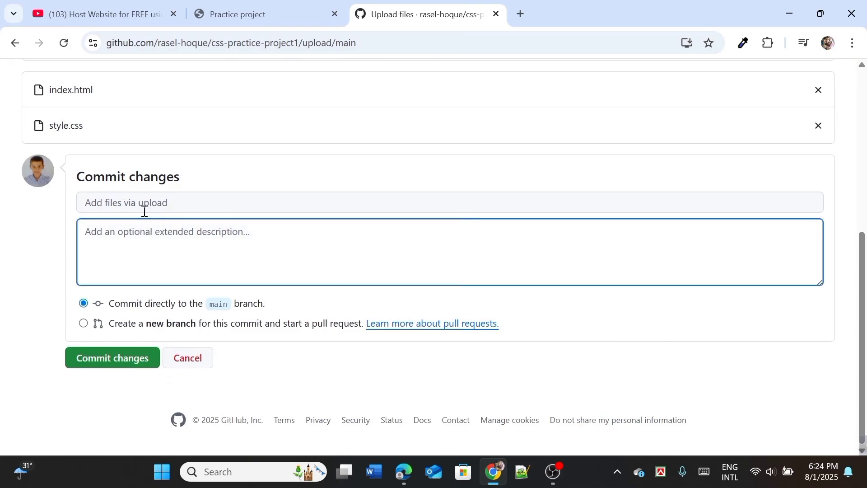
{"action": "left_click", "coordinate": [143, 205]}
{"action": "left_click", "coordinate": [145, 230]}
{"action": "left_click", "coordinate": [87, 361]}
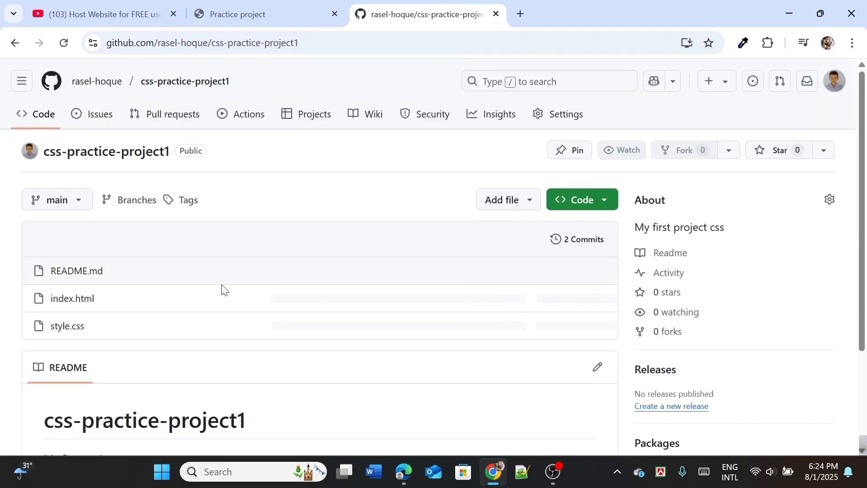
Enable GitHub Pages in the repository settings, deploying from the main branch with the / (root) folder, and save the source.
{"action": "left_click", "coordinate": [550, 114]}
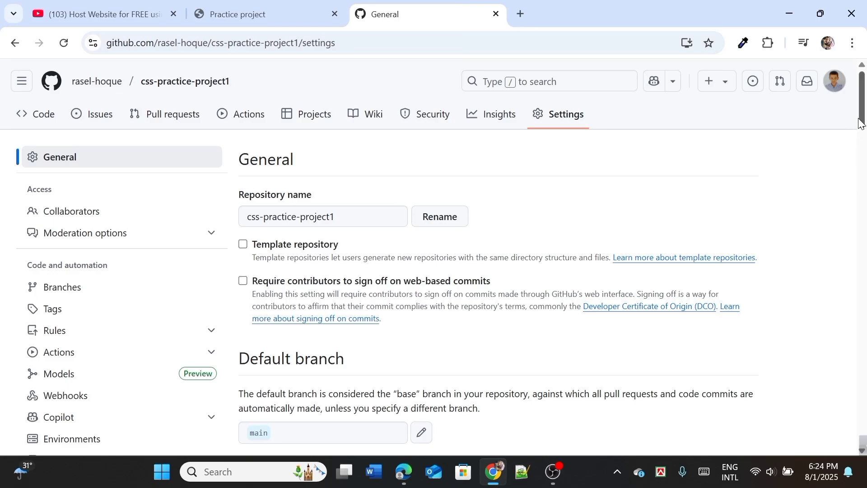
{"action": "scroll", "coordinate": [849, 140], "scroll_direction": "down", "scroll_amount": 3}
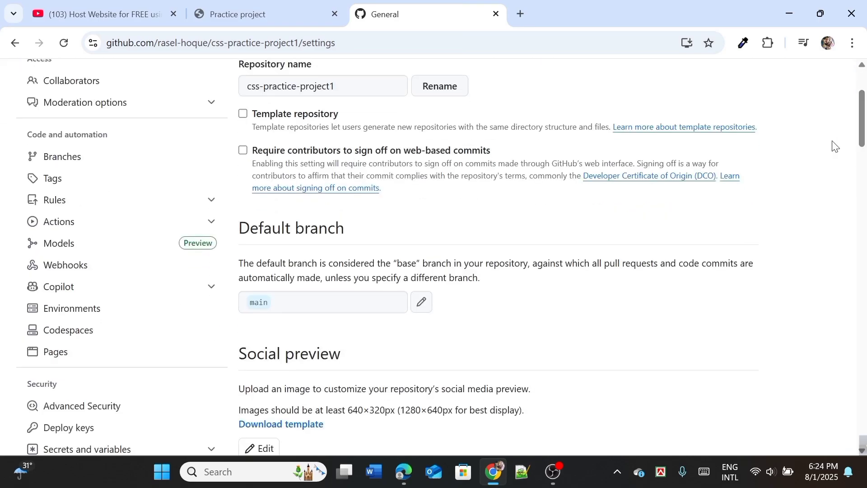
{"action": "left_click", "coordinate": [39, 356]}
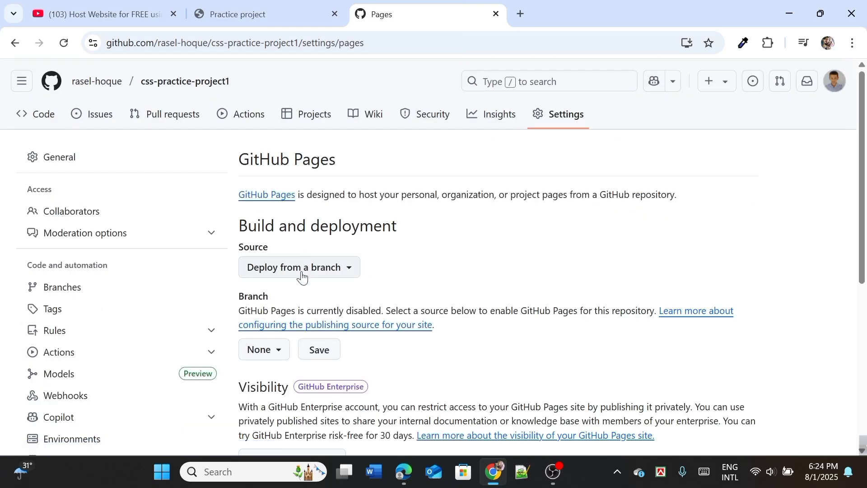
{"action": "left_click", "coordinate": [345, 271]}
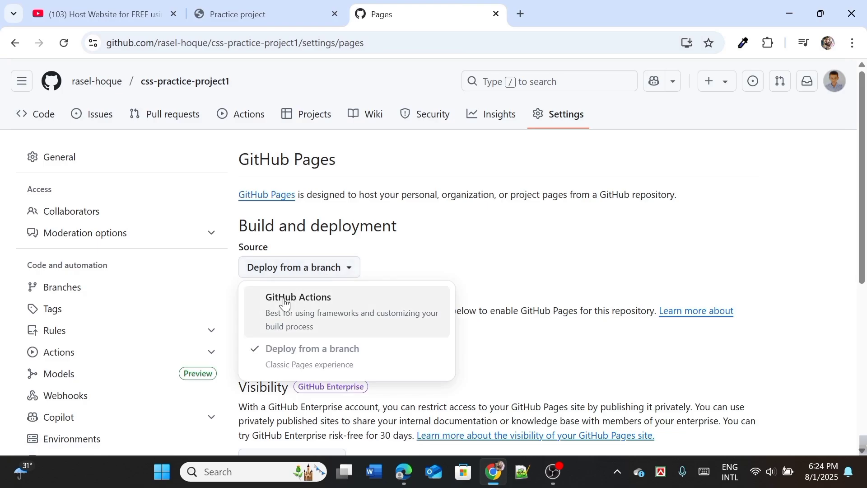
{"action": "left_click", "coordinate": [442, 248]}
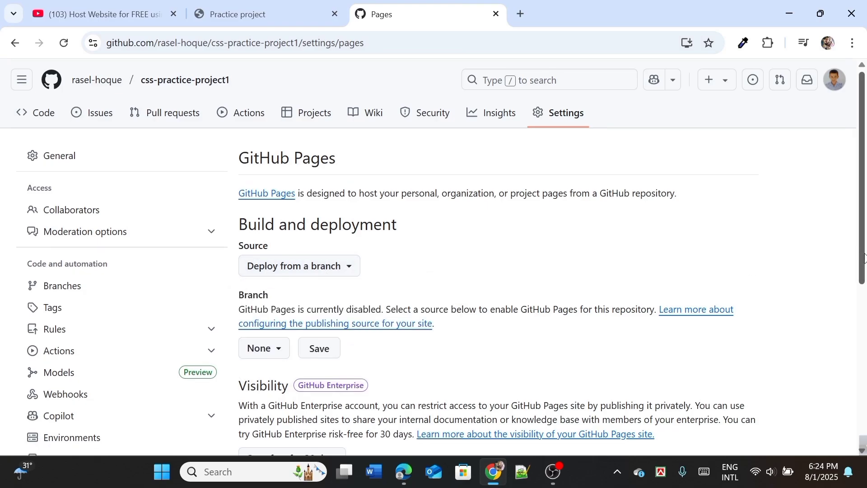
{"action": "scroll", "coordinate": [392, 294], "scroll_direction": "down", "scroll_amount": 2}
{"action": "left_click", "coordinate": [273, 283]}
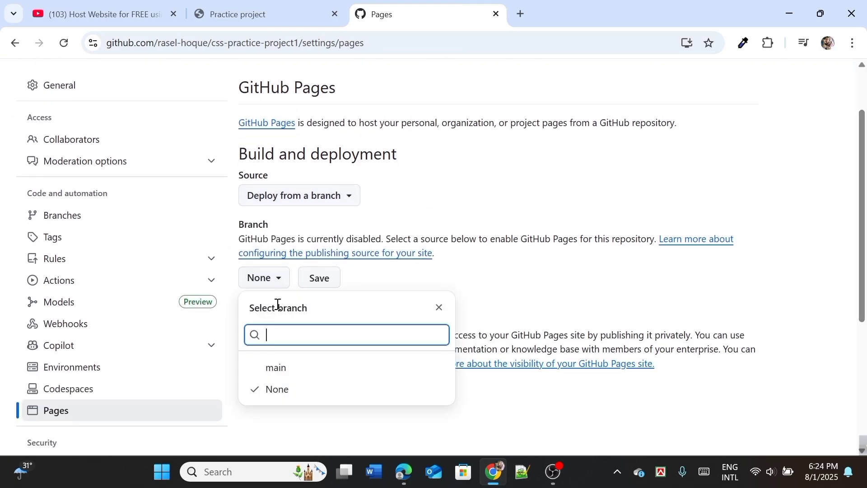
{"action": "left_click", "coordinate": [268, 364]}
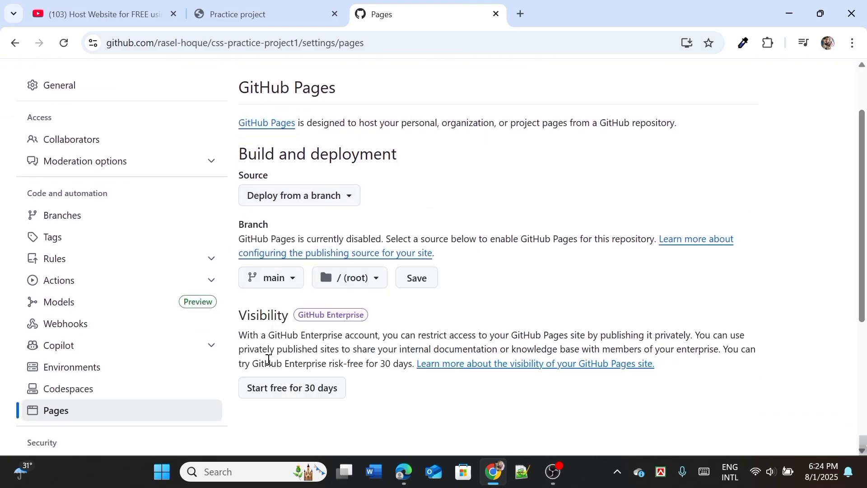
{"action": "left_click", "coordinate": [417, 288]}
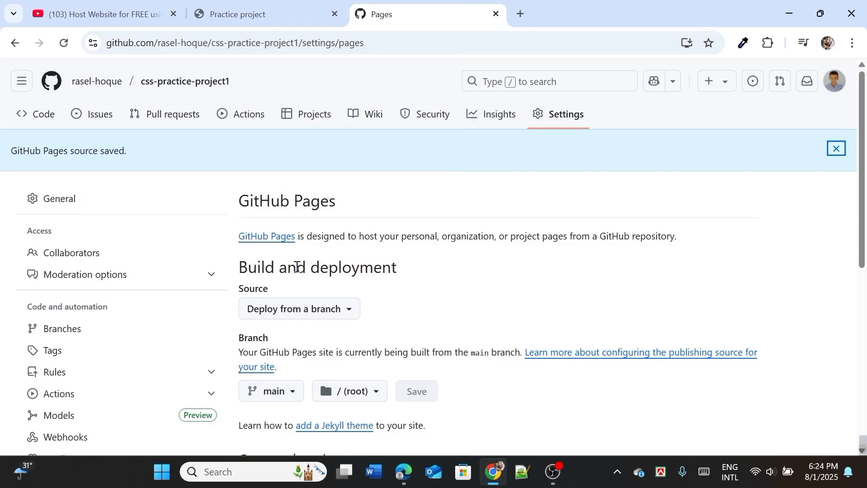
Reload the GitHub Pages settings until the site address is available, open the published site, and check its address.
{"action": "left_click", "coordinate": [63, 44]}
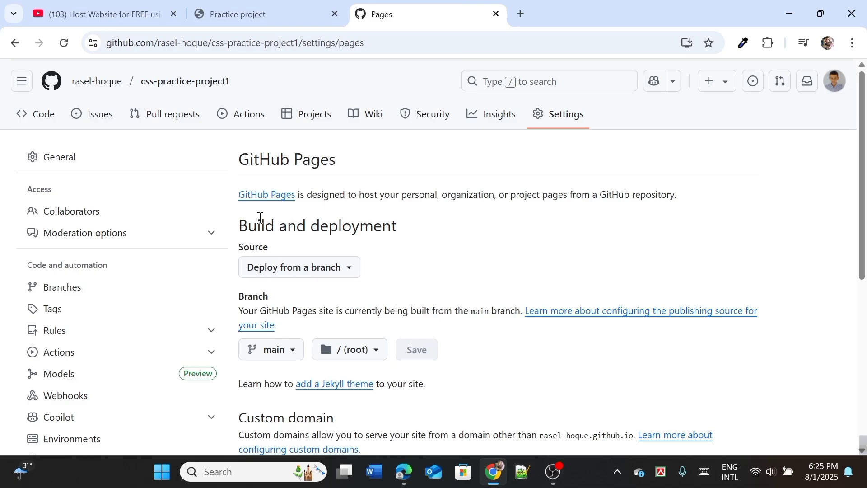
{"action": "left_click", "coordinate": [63, 43]}
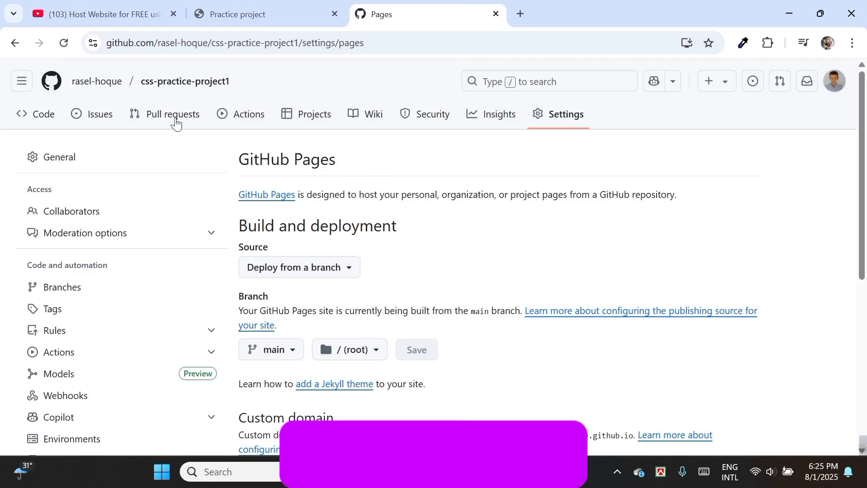
{"action": "left_click", "coordinate": [64, 43]}
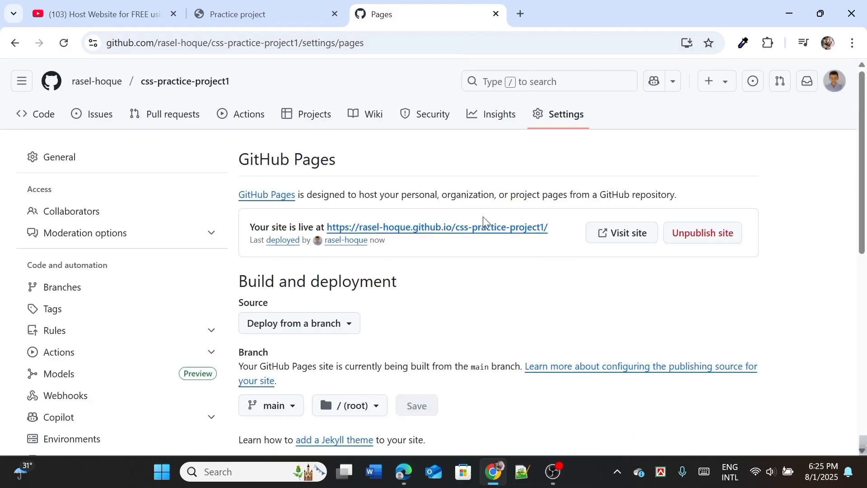
{"action": "left_click", "coordinate": [409, 229]}
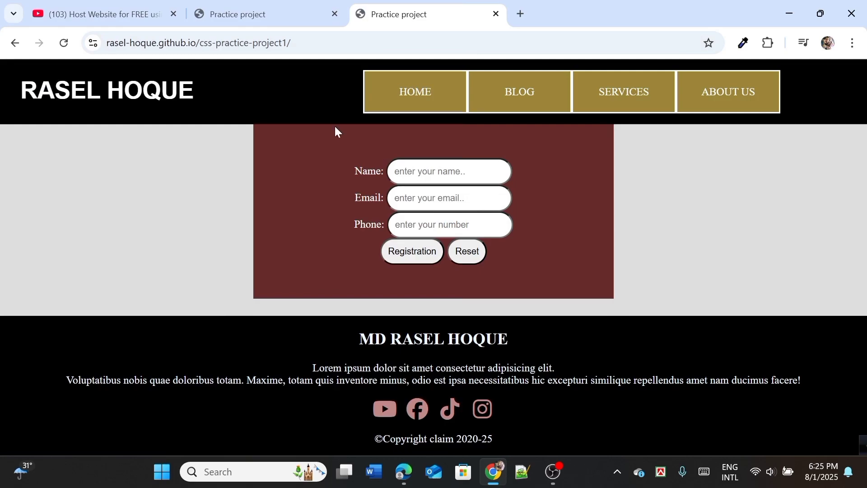
{"action": "left_click", "coordinate": [312, 45]}
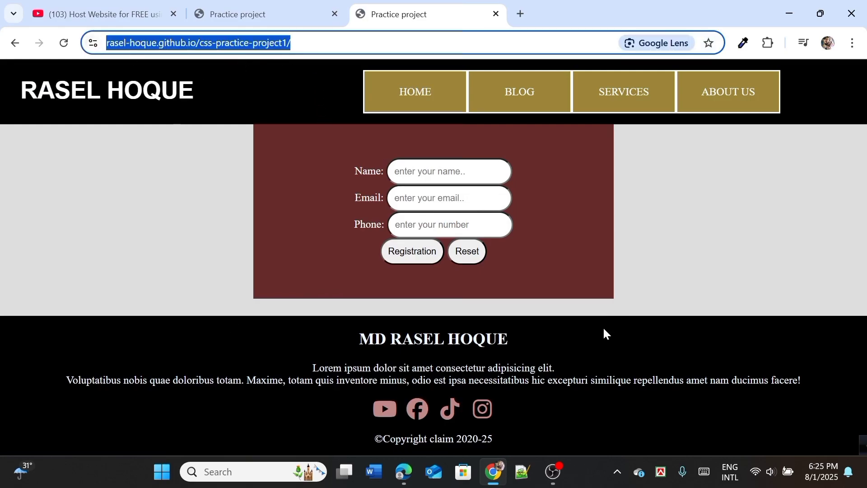
{"action": "left_click", "coordinate": [662, 204]}
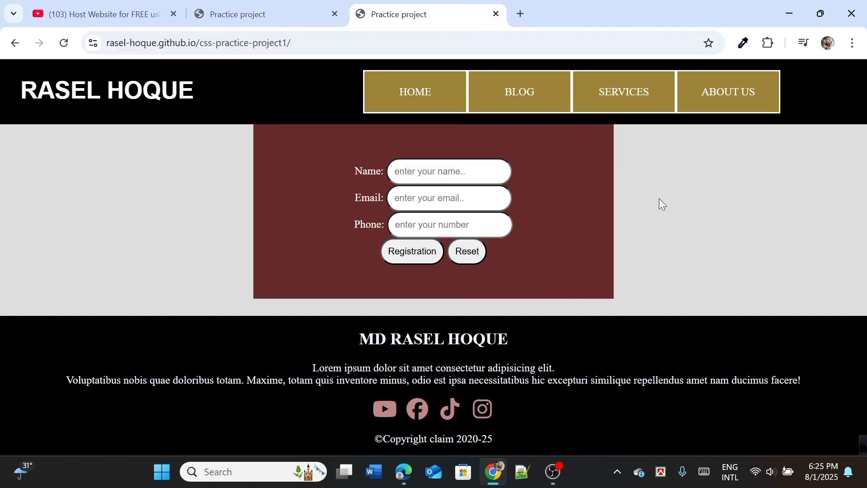